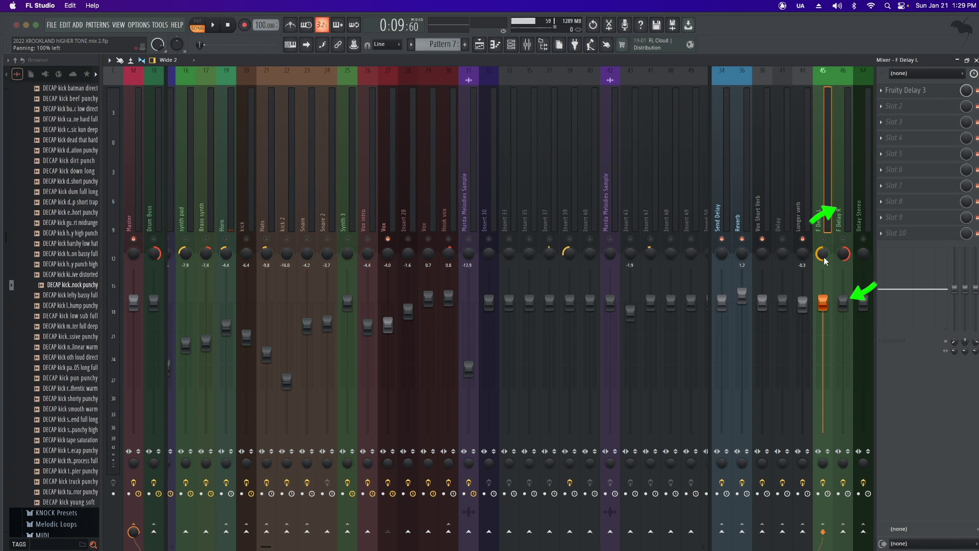
{"action": "left_click", "coordinate": [906, 90]}
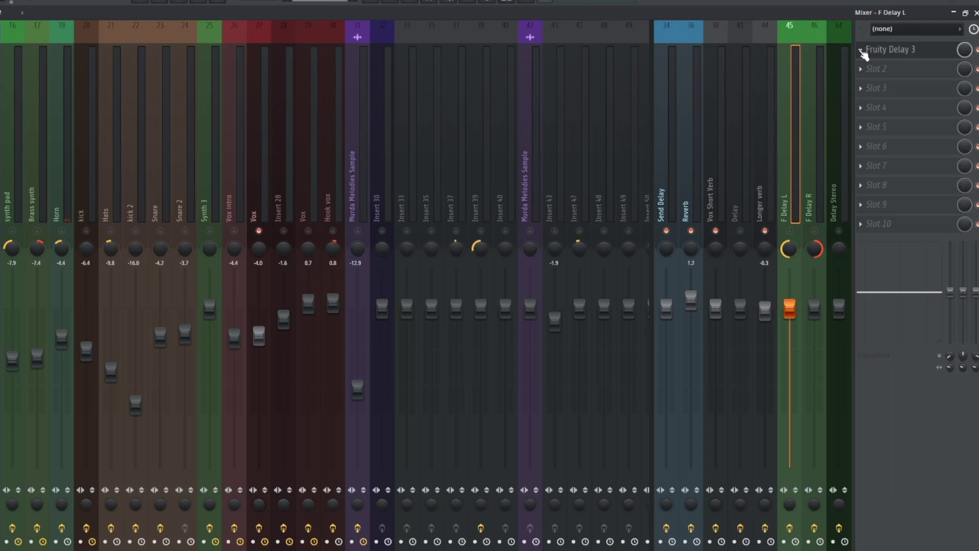
Copy F Delay L's Fruity Delay 3 and its settings onto F Delay R via a dragged preset
{"action": "left_click", "coordinate": [860, 49]}
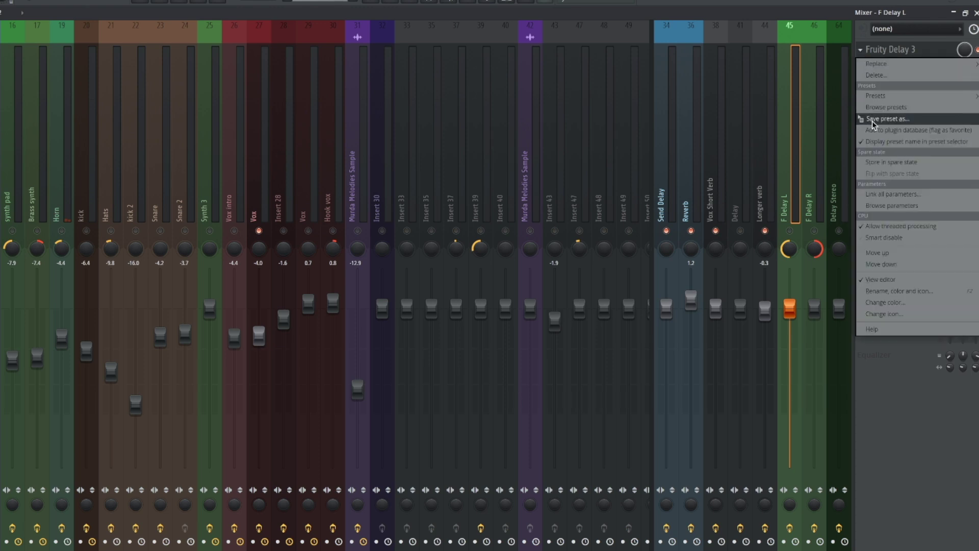
{"action": "left_click_drag", "start_coordinate": [872, 121], "coordinate": [833, 128]}
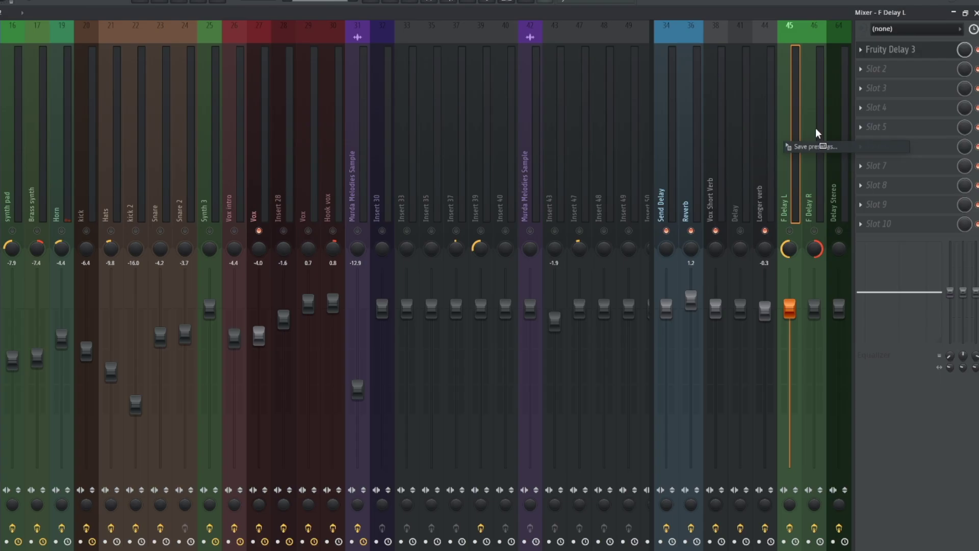